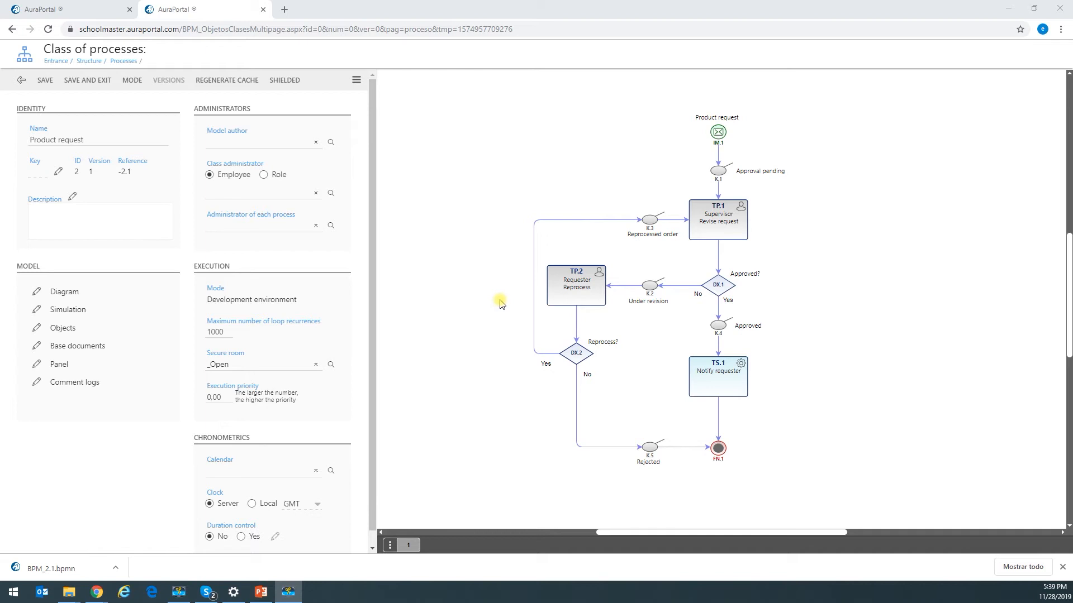
Step: Open the "Product request diagram" file from the 1.08 folder in AuraPortal Helium Modeler and maximize its window
mouse_move(71, 595)
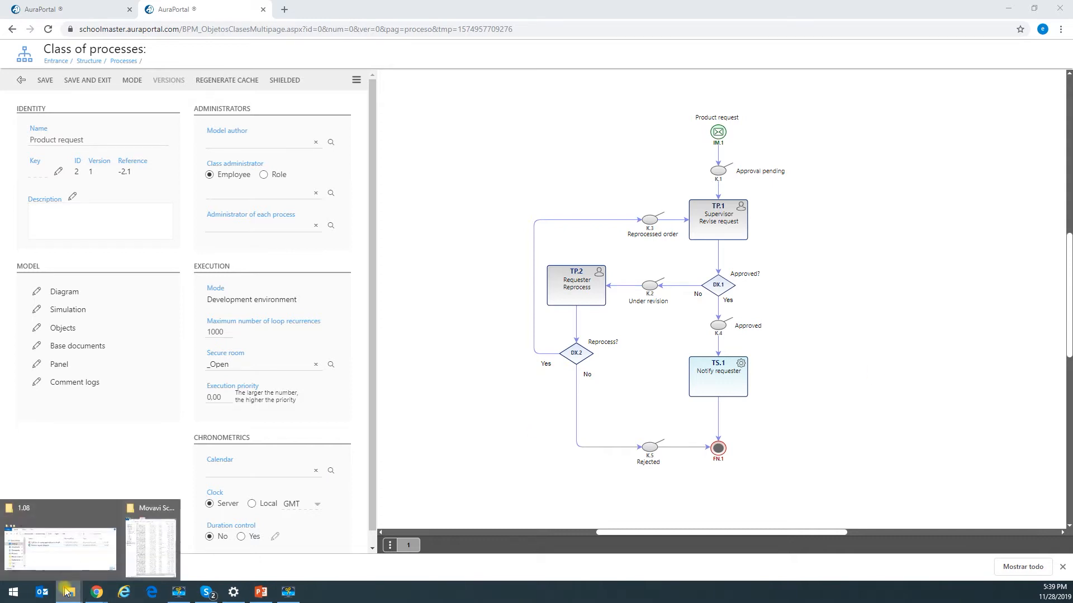
click(86, 544)
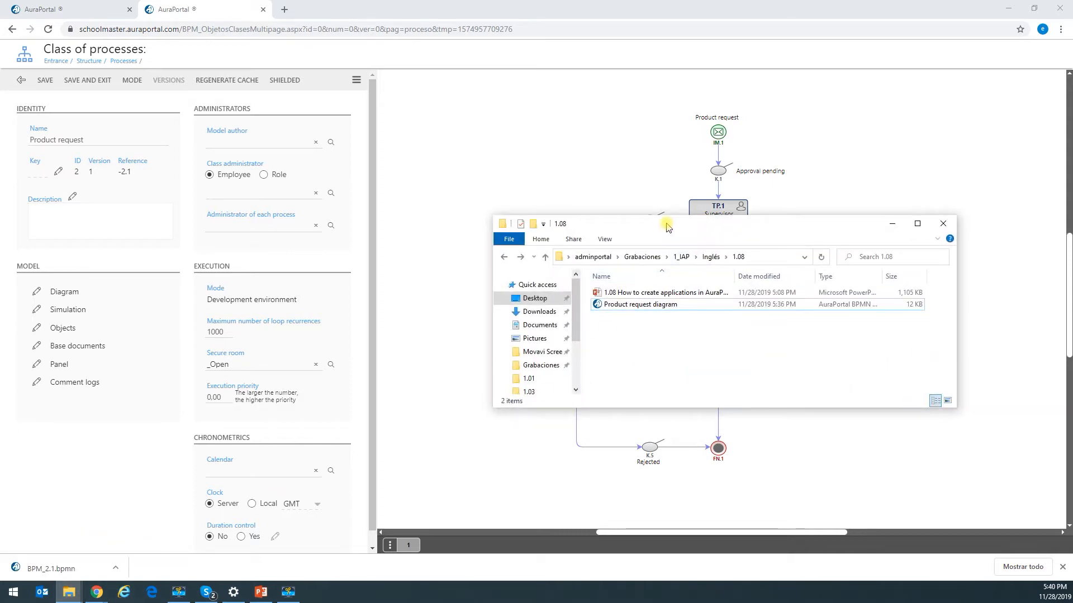
drag(668, 224, 642, 196)
click(590, 272)
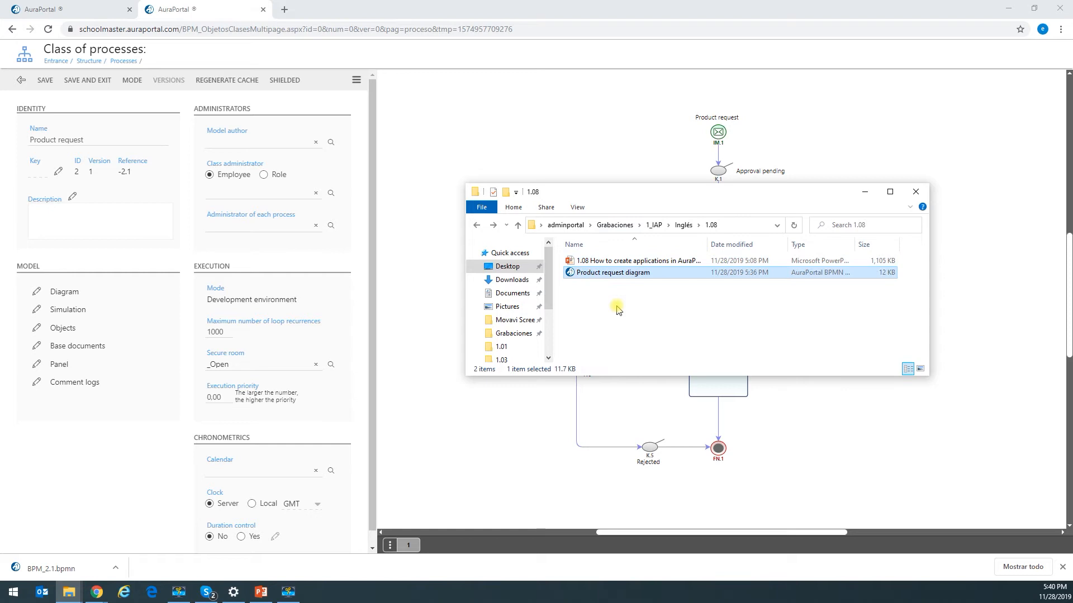
double_click(606, 274)
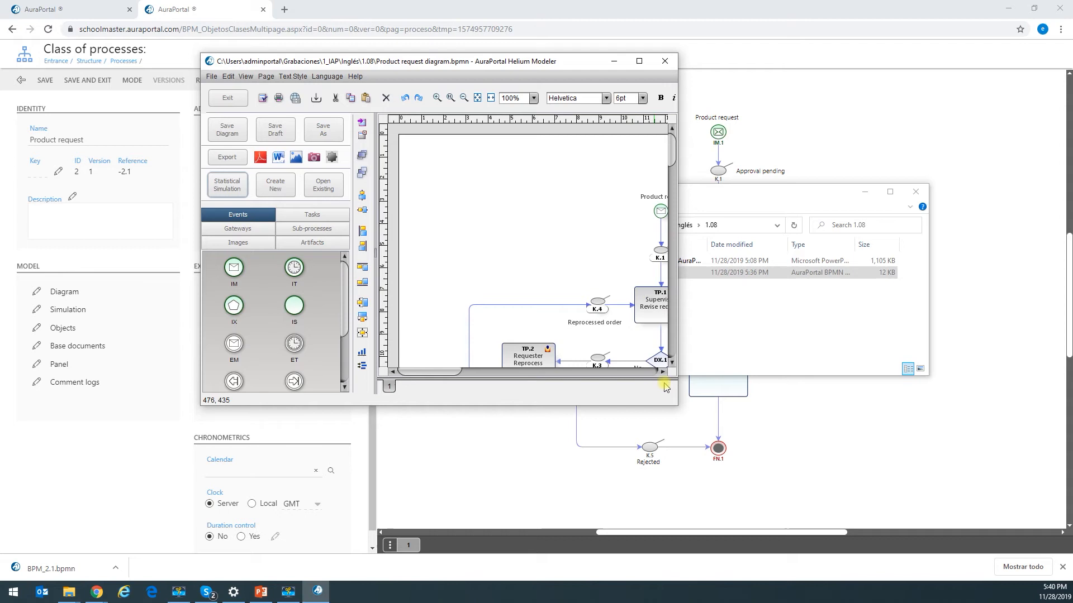
drag(676, 409, 952, 511)
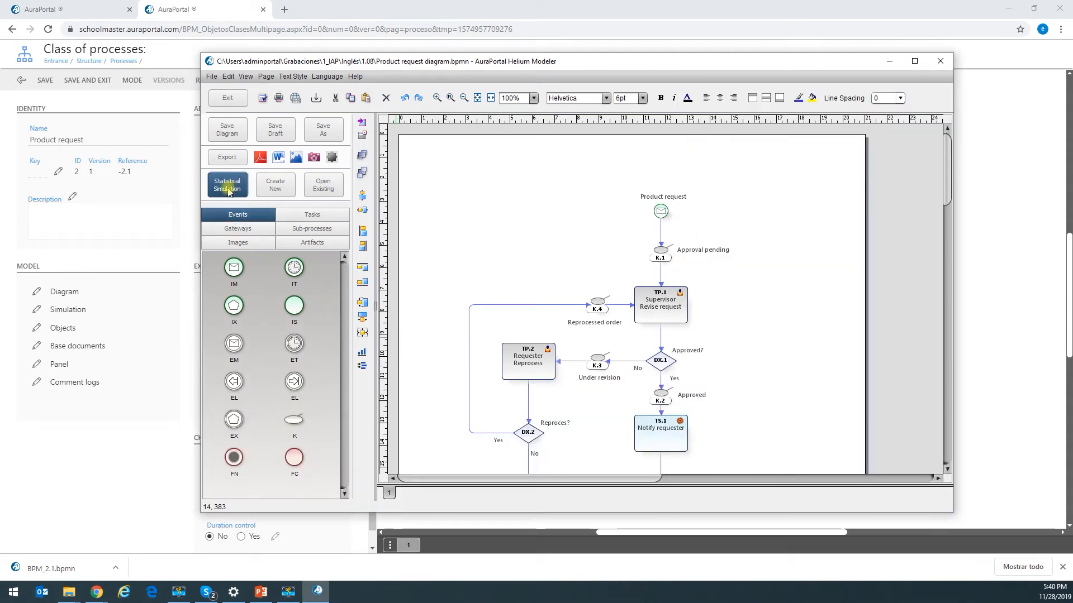
double_click(438, 66)
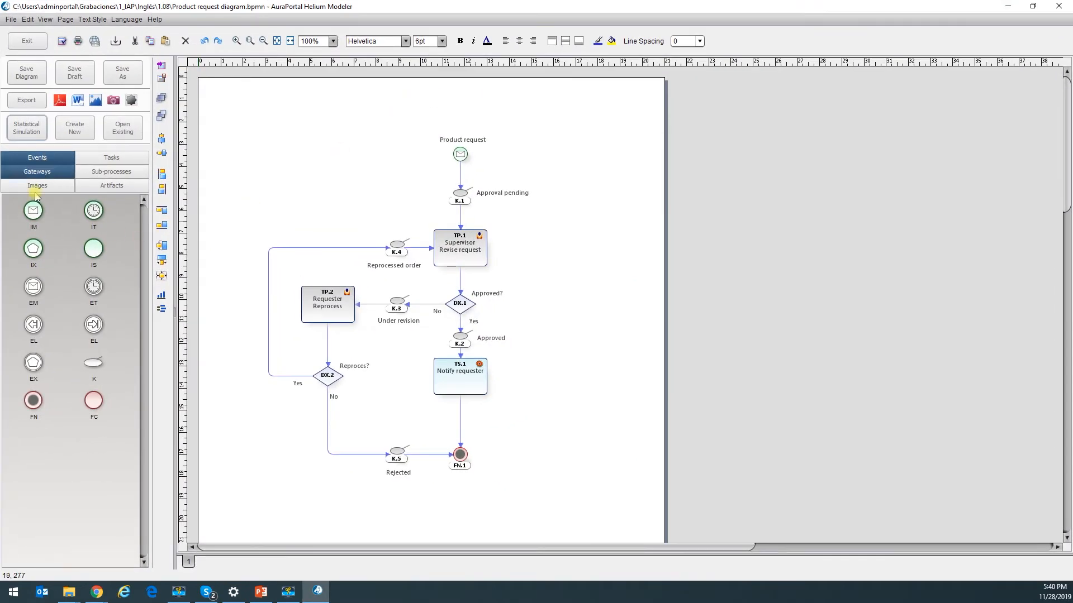
Step: Open the statistical simulation of the diagram and set the expected personal resources cost to 30000 US dollars
click(26, 129)
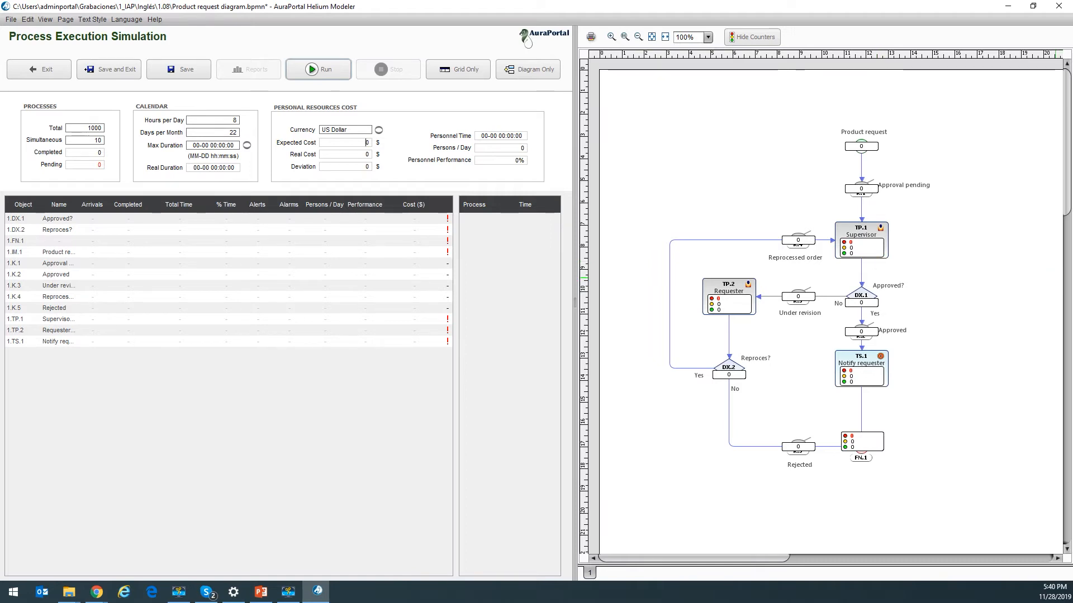
click(201, 122)
click(352, 143)
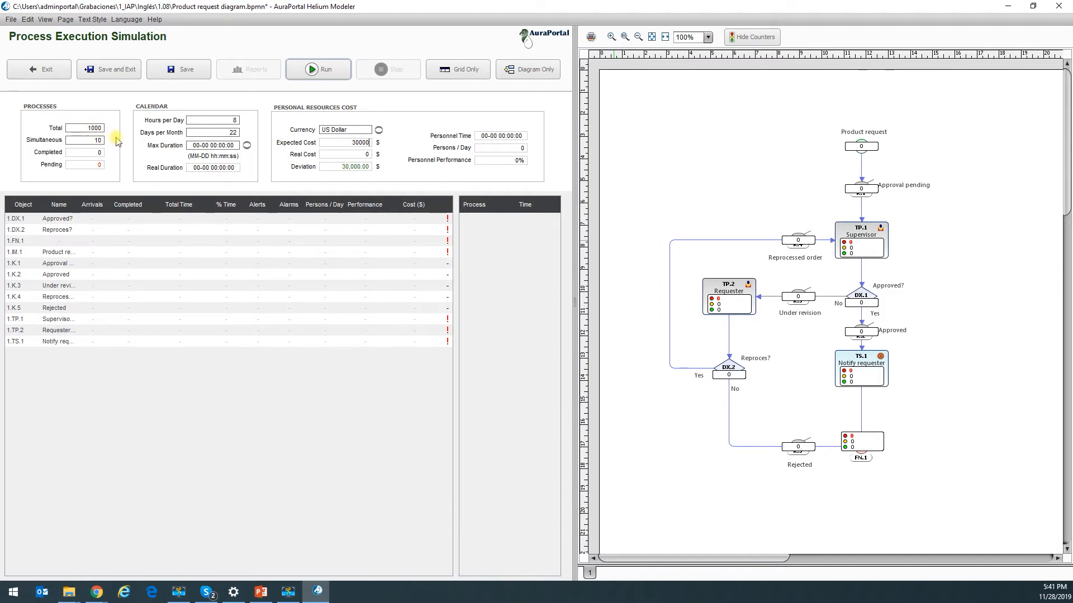
Step: Give the IM.1 Product request event a fixed average of 5 minutes 1 second and a cost of $10 per working day
click(860, 146)
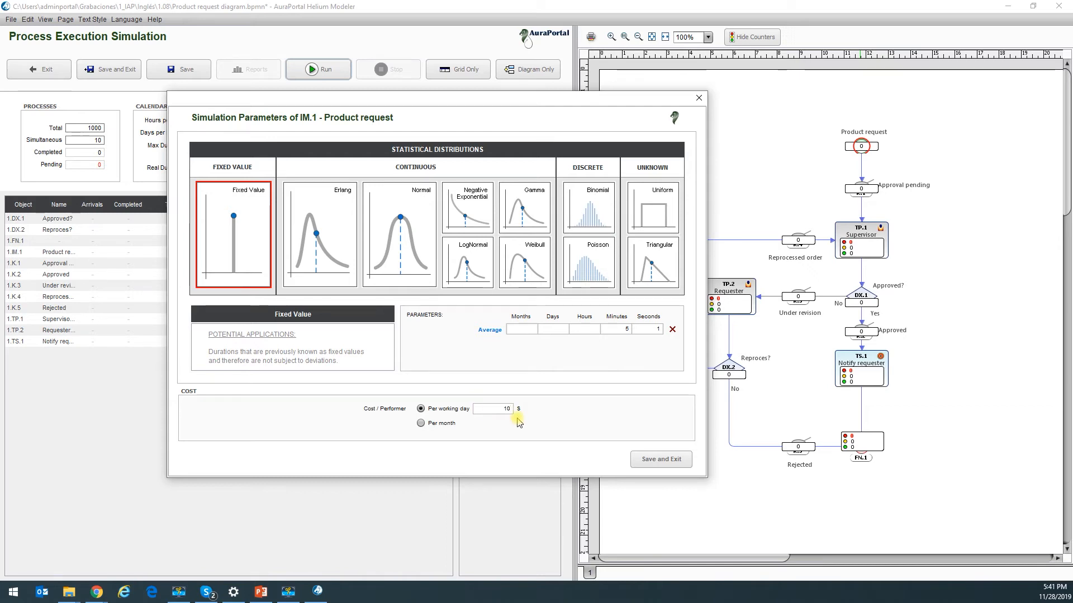
click(657, 464)
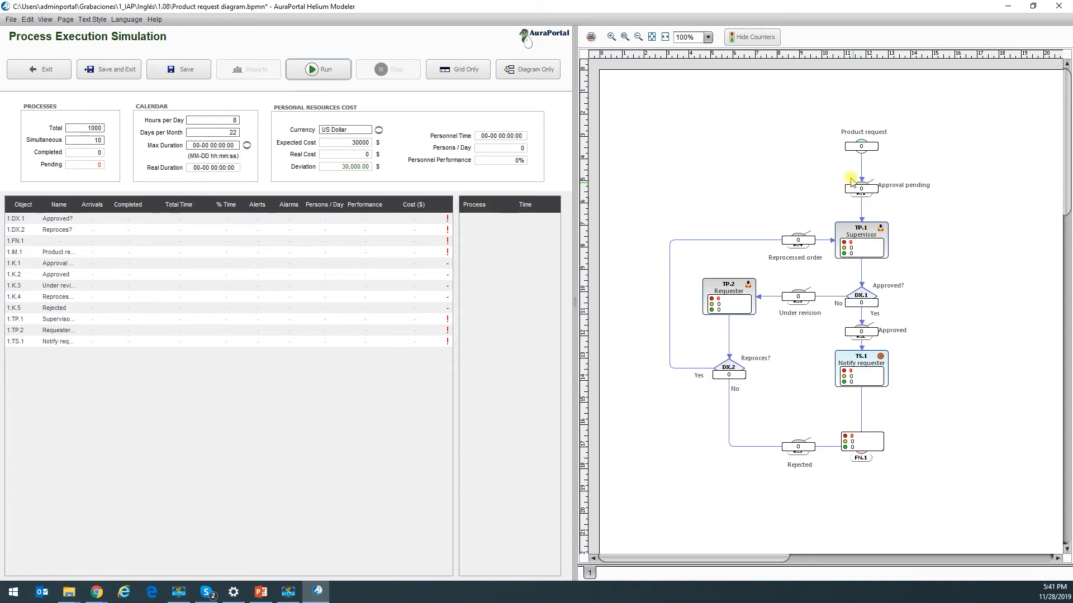
Step: Set the condition split of the DX.1 "Approved?" gateway to 20% Yes and 80% No
double_click(863, 299)
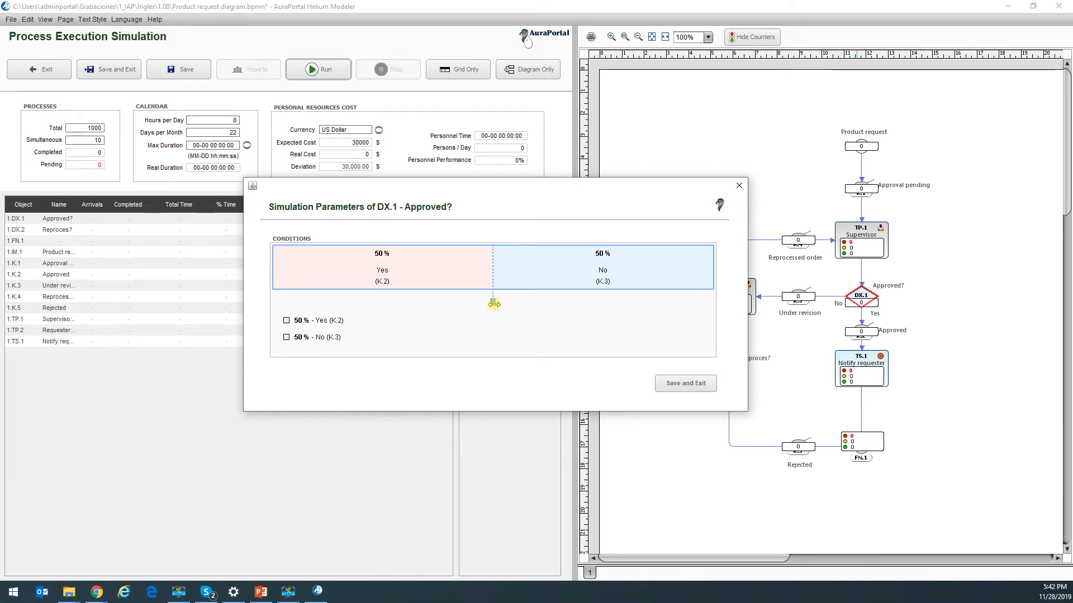
drag(494, 304, 333, 307)
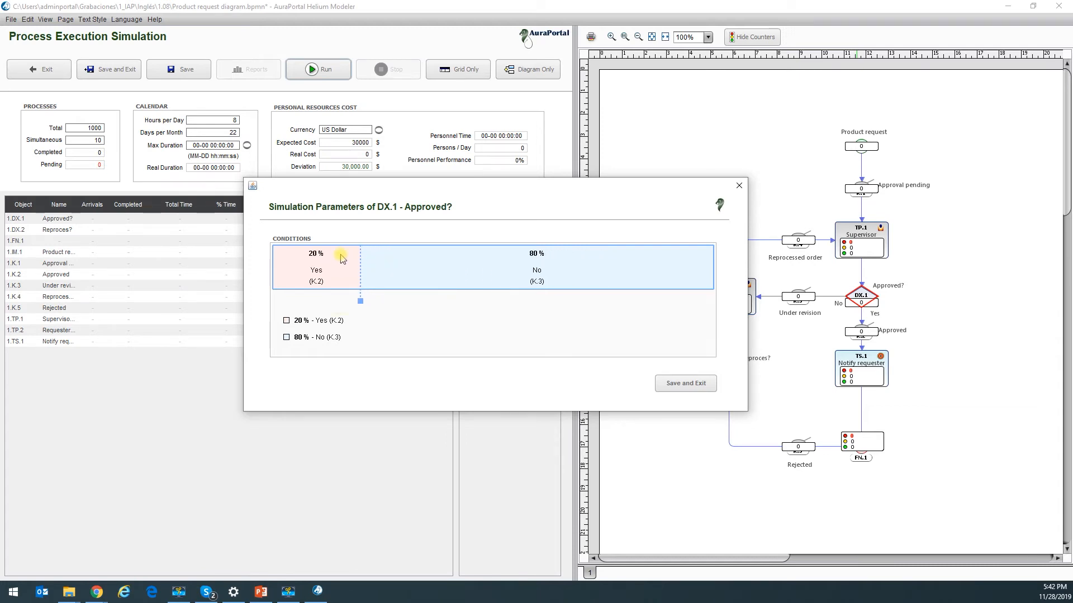
click(700, 388)
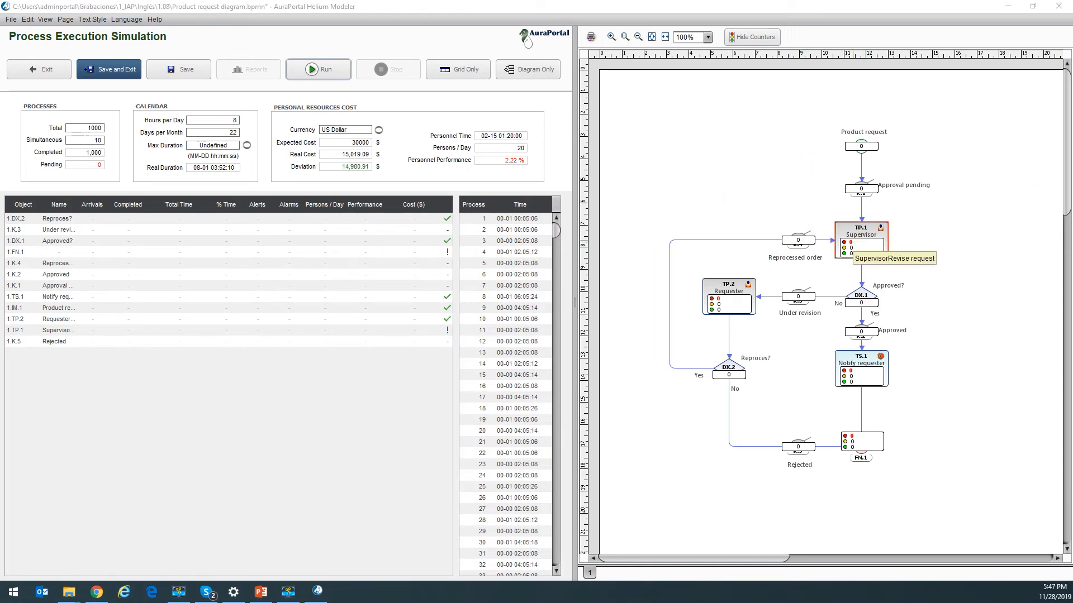
Step: Review the simulation parameters of the TP.1 Supervisor and TP.2 Requester tasks and run the simulation
double_click(847, 247)
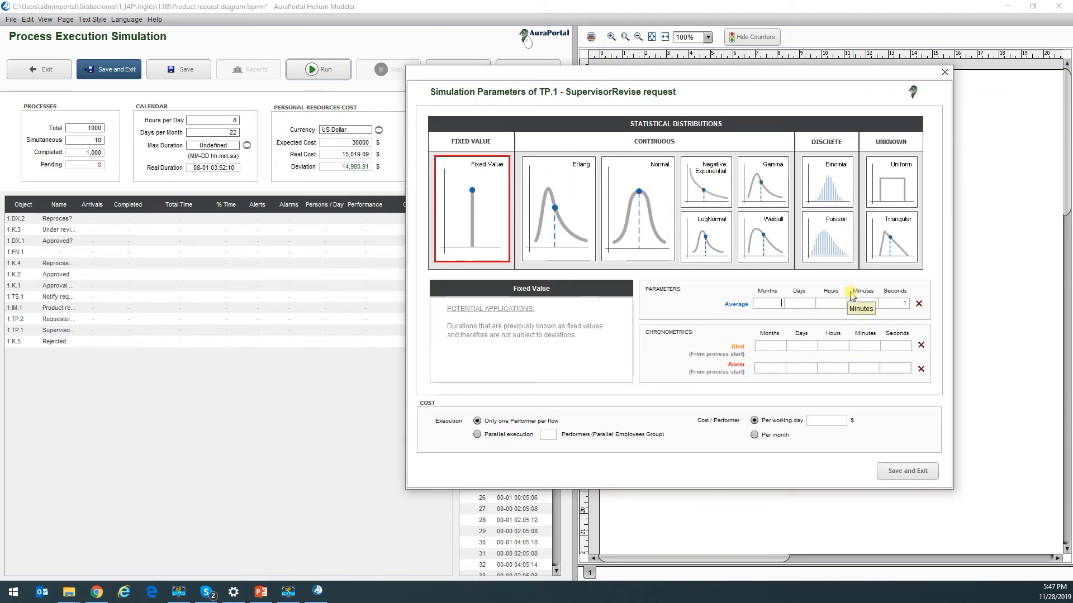
click(945, 72)
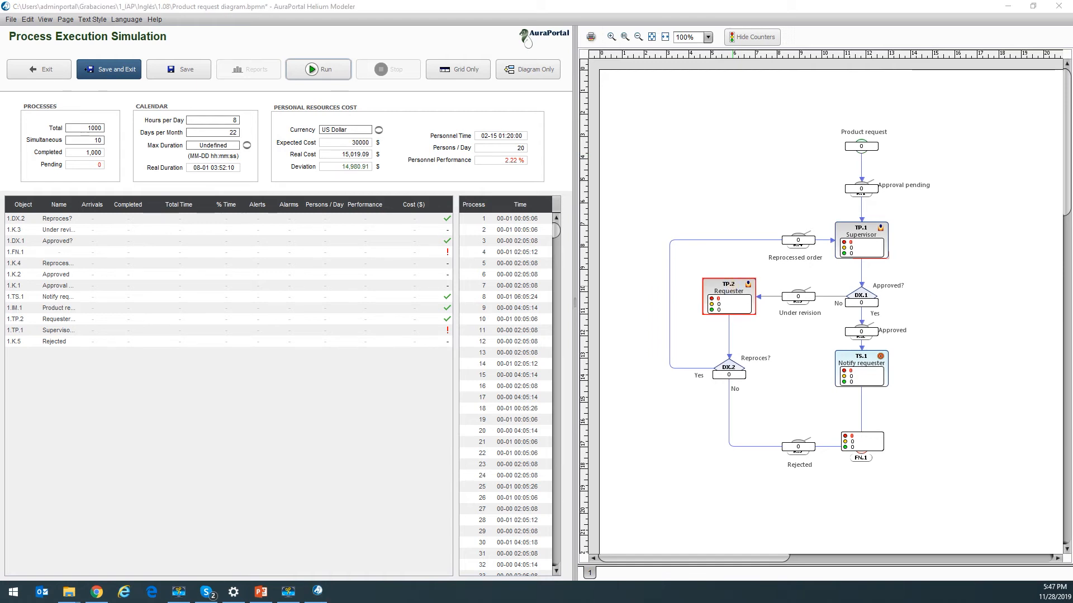
double_click(728, 292)
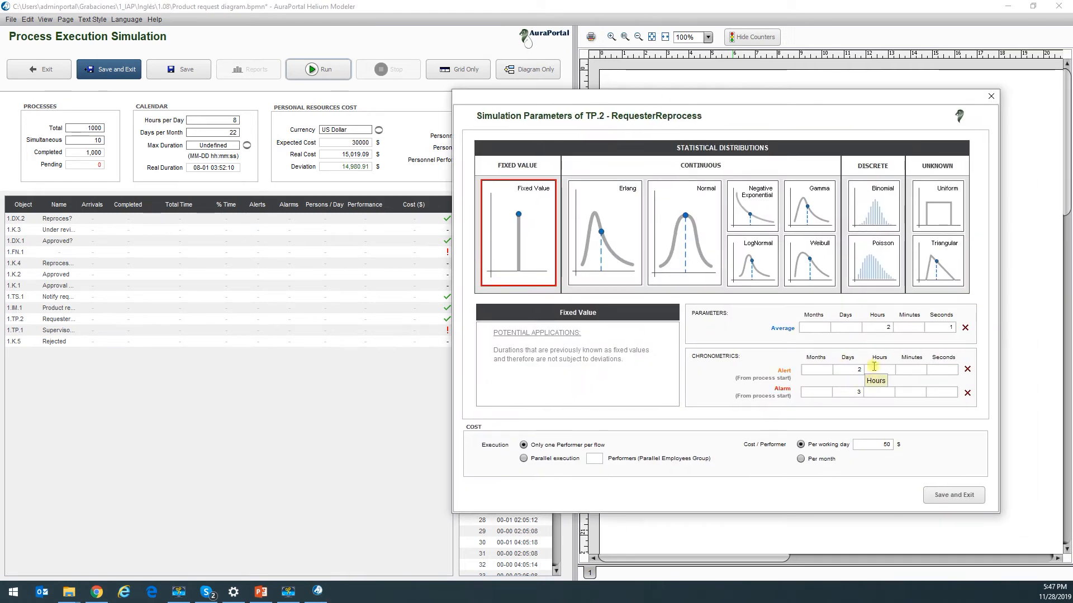
click(952, 496)
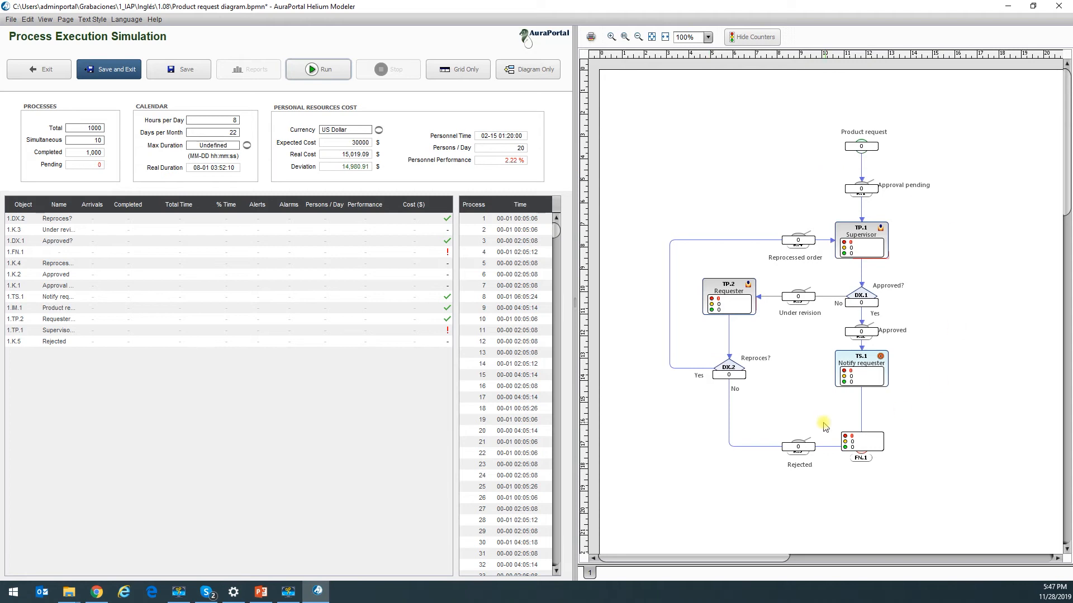
click(329, 73)
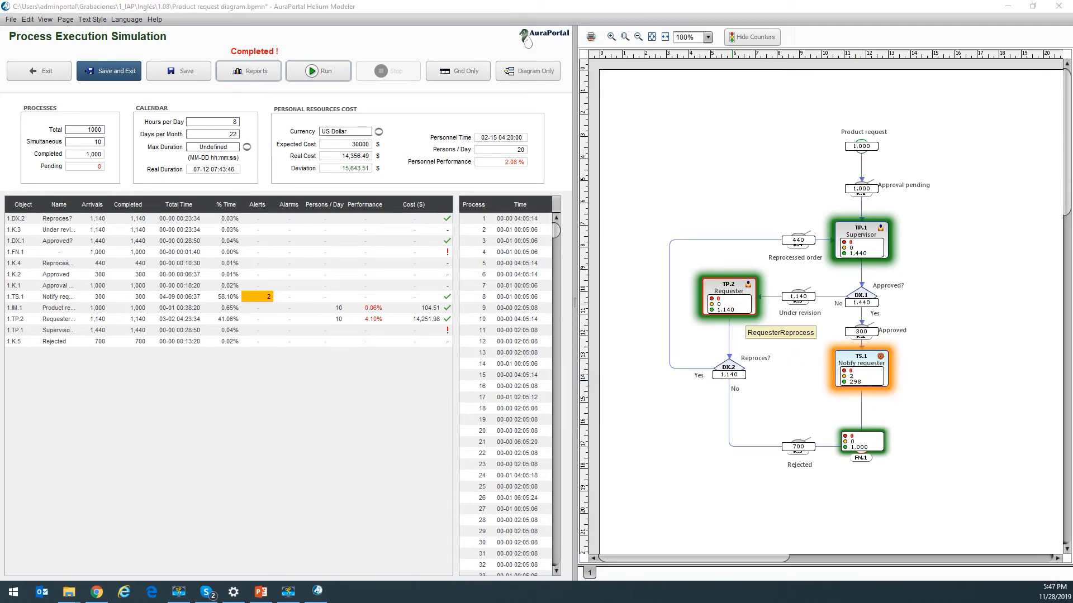
Step: Set the condition split of the DX.2 "Reproces?" gateway to 60% Yes and 40% No and rerun the simulation
double_click(729, 369)
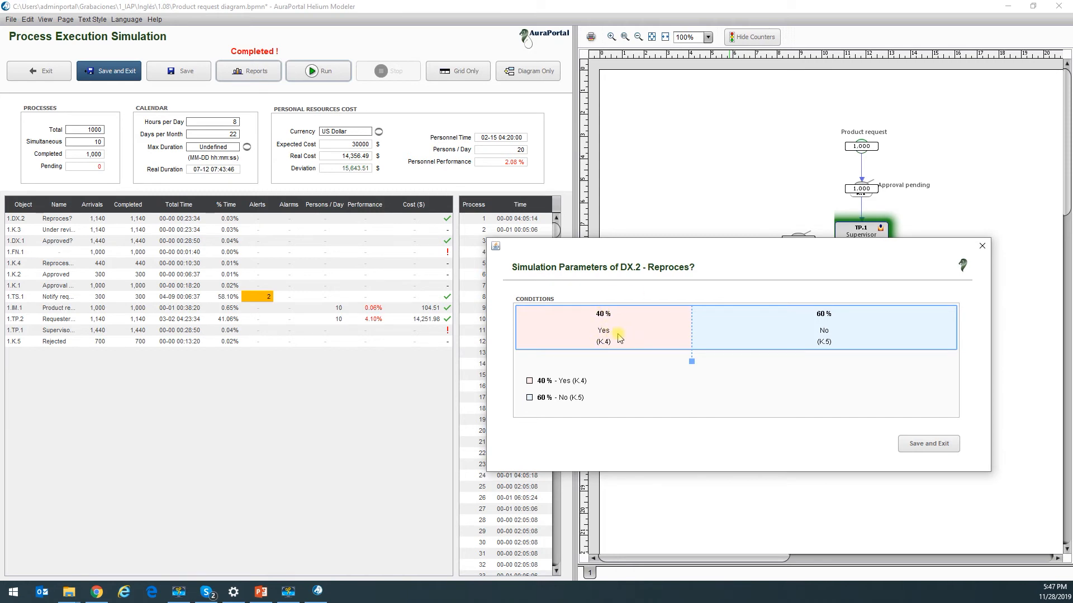
drag(693, 362, 739, 361)
drag(763, 363, 792, 369)
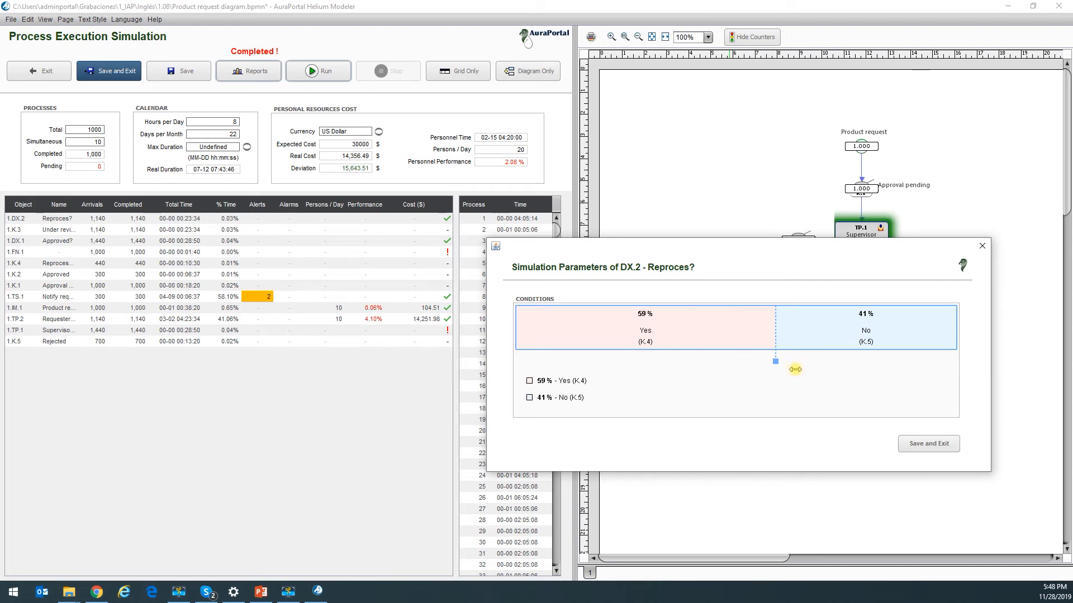
click(929, 445)
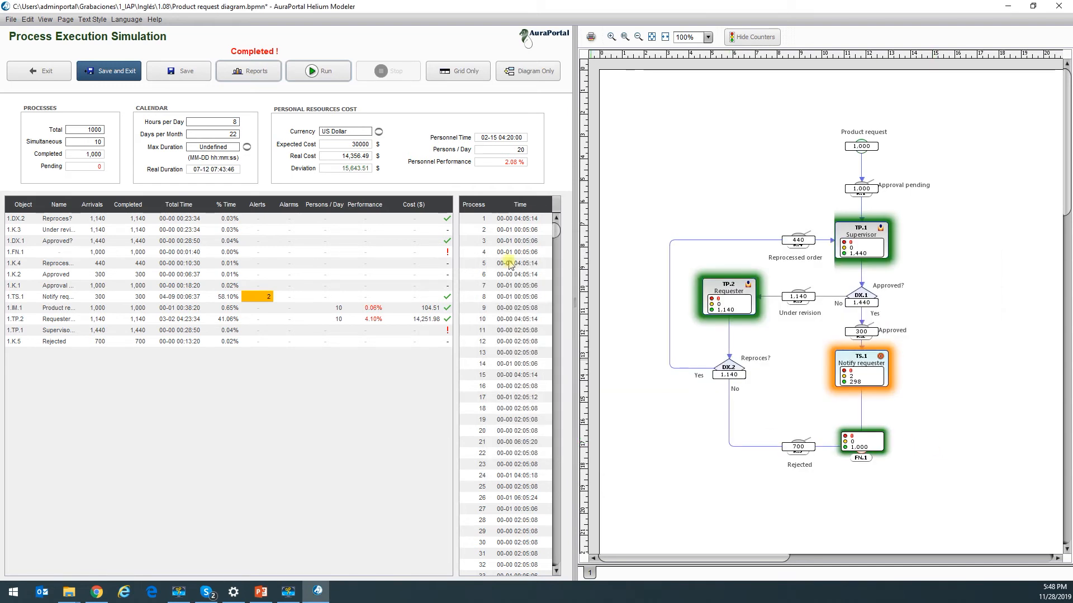
click(319, 71)
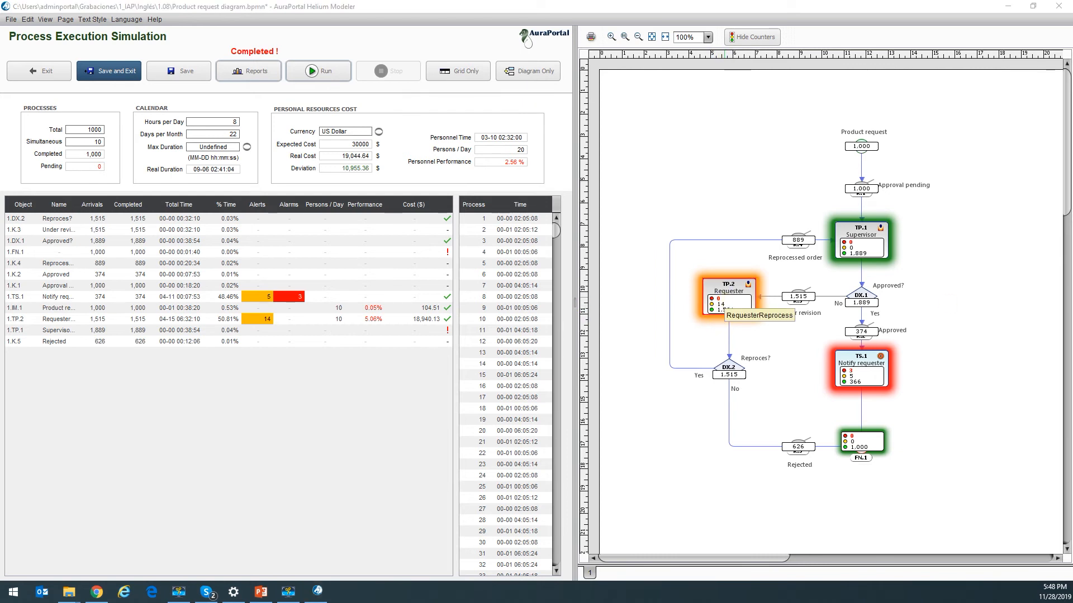
Step: Review the average duration, alert and alarm limits in the simulation parameters of the TP.2 Requester Reprocess task
double_click(722, 305)
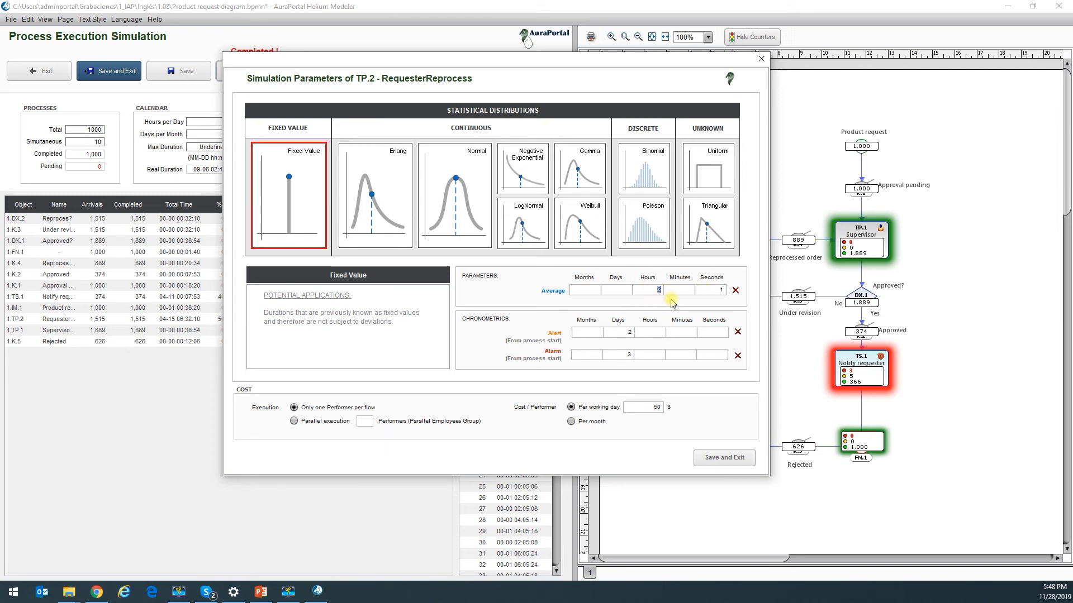
double_click(621, 330)
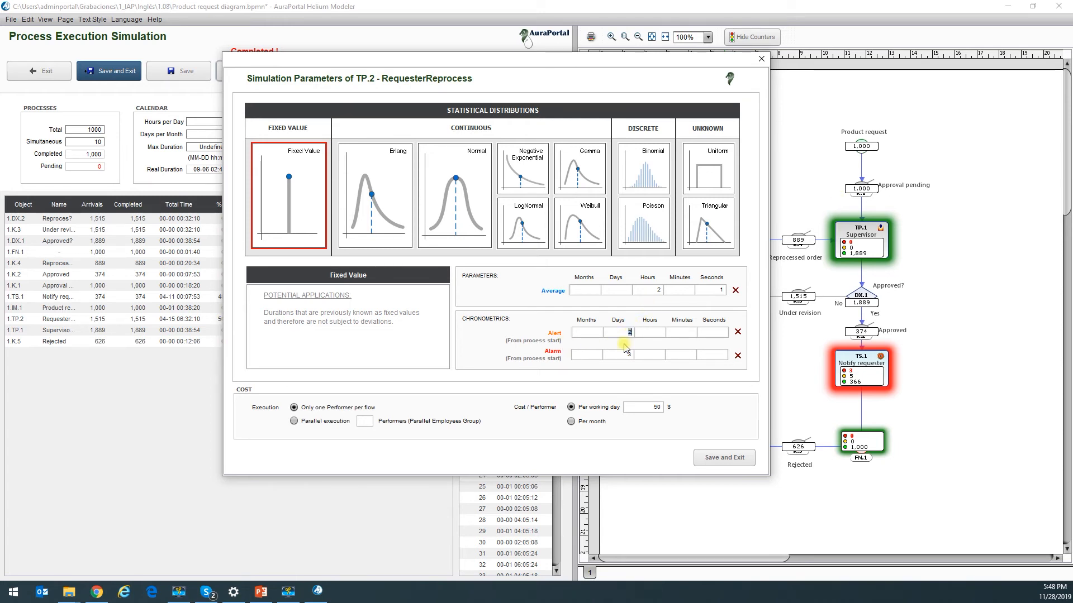
click(697, 459)
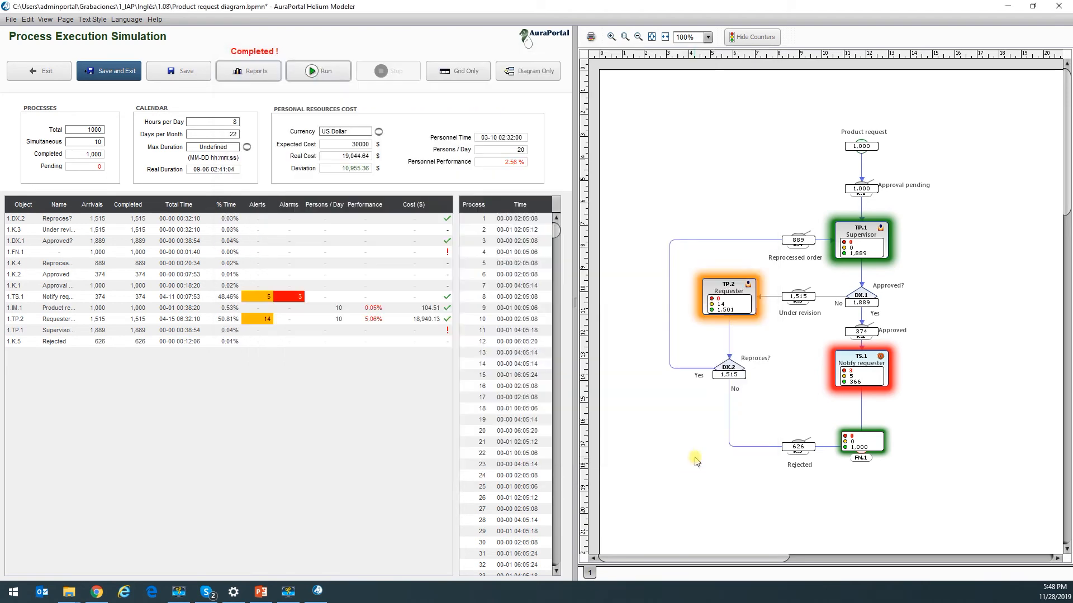
double_click(722, 304)
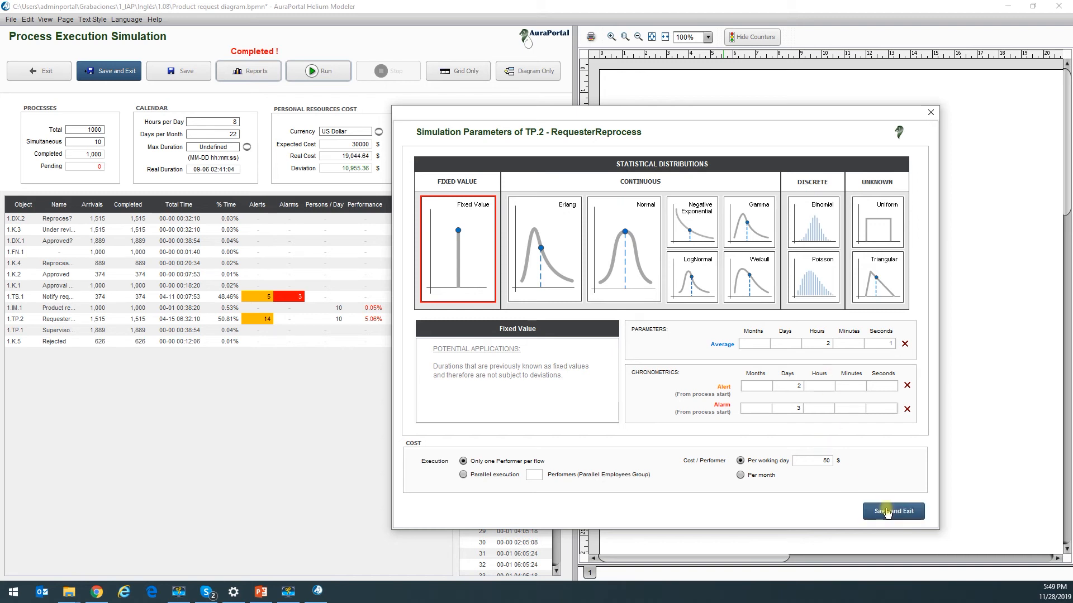
click(930, 112)
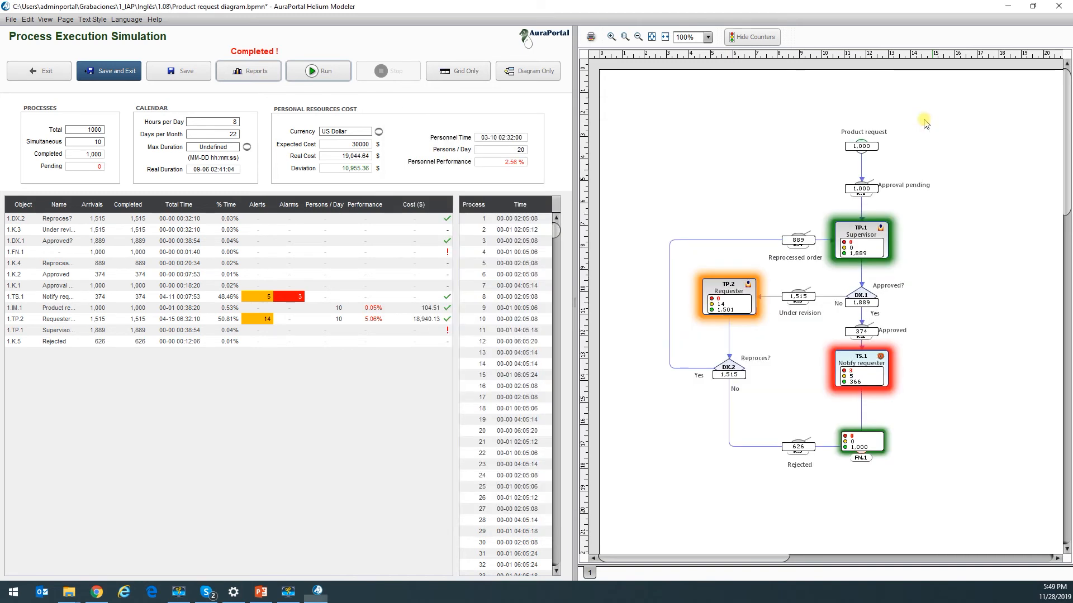
Step: Increase the Yes share of the DX.2 "Reproces?" gateway further and rerun the simulation
double_click(724, 364)
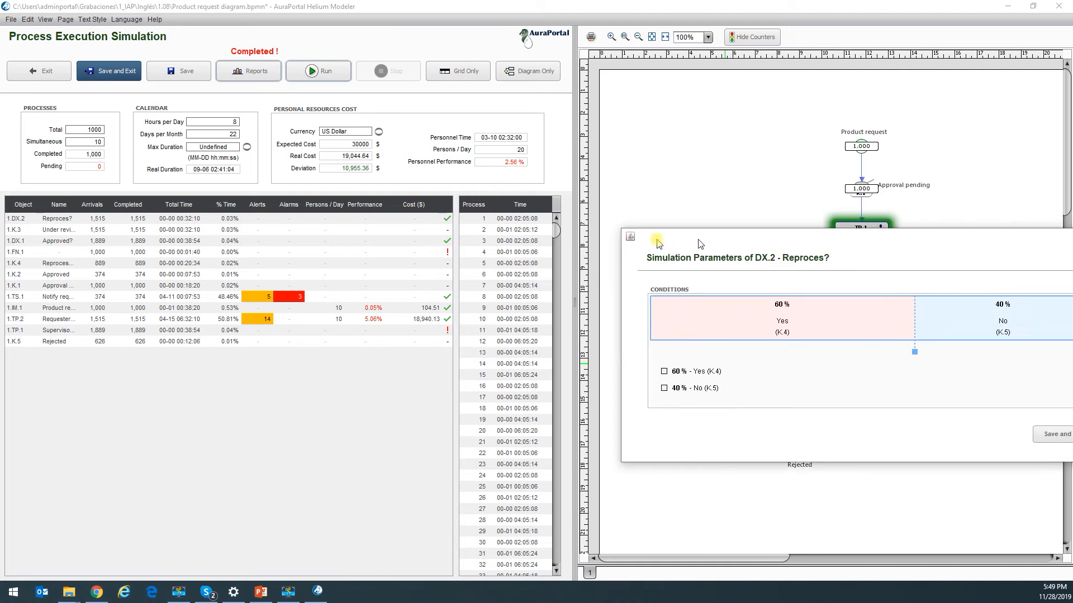
drag(698, 240, 558, 251)
drag(775, 363, 892, 356)
click(925, 444)
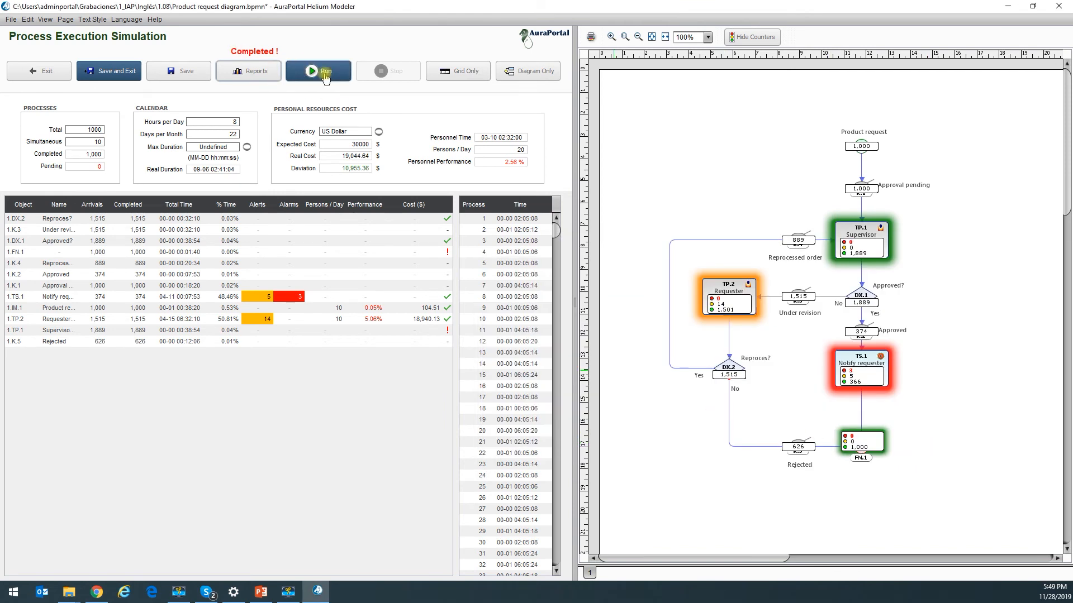
click(324, 73)
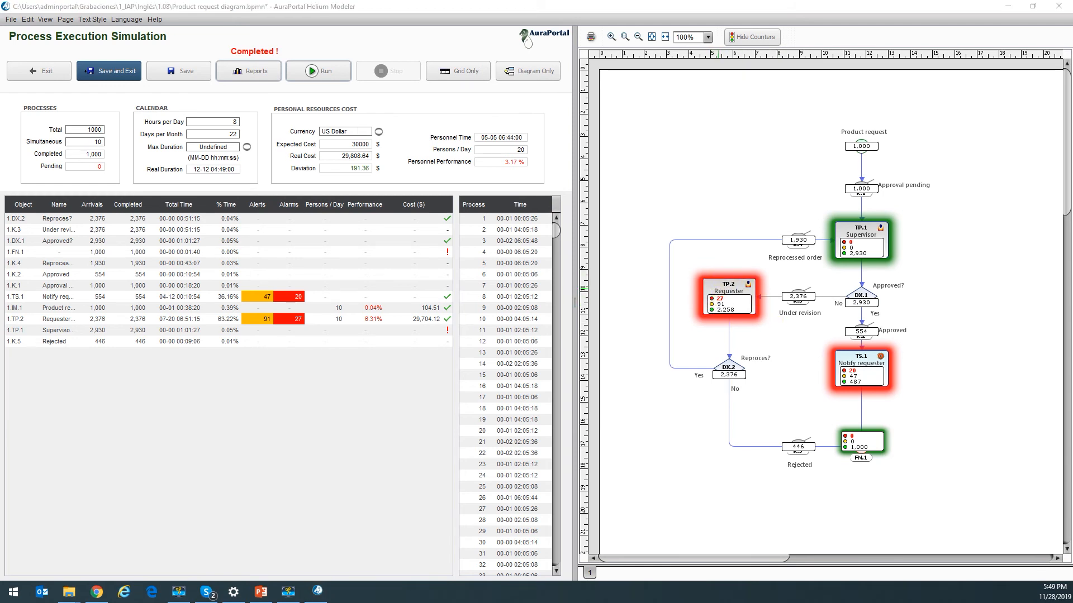
Step: Try parallel execution with 4 performers for the TP.2 Requester Reprocess task and close its parameters without saving
double_click(721, 294)
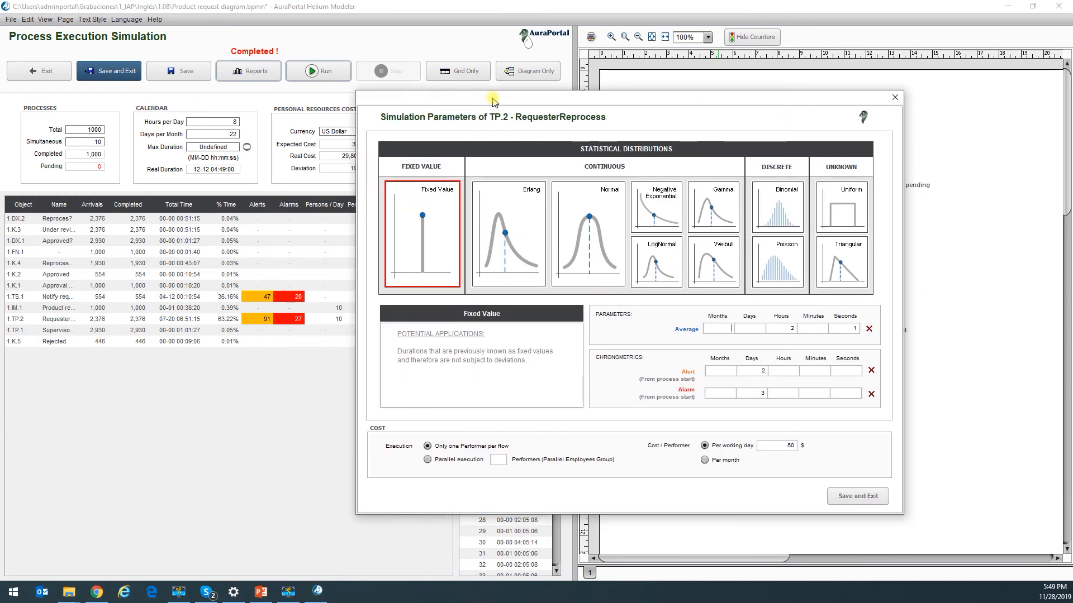
click(440, 466)
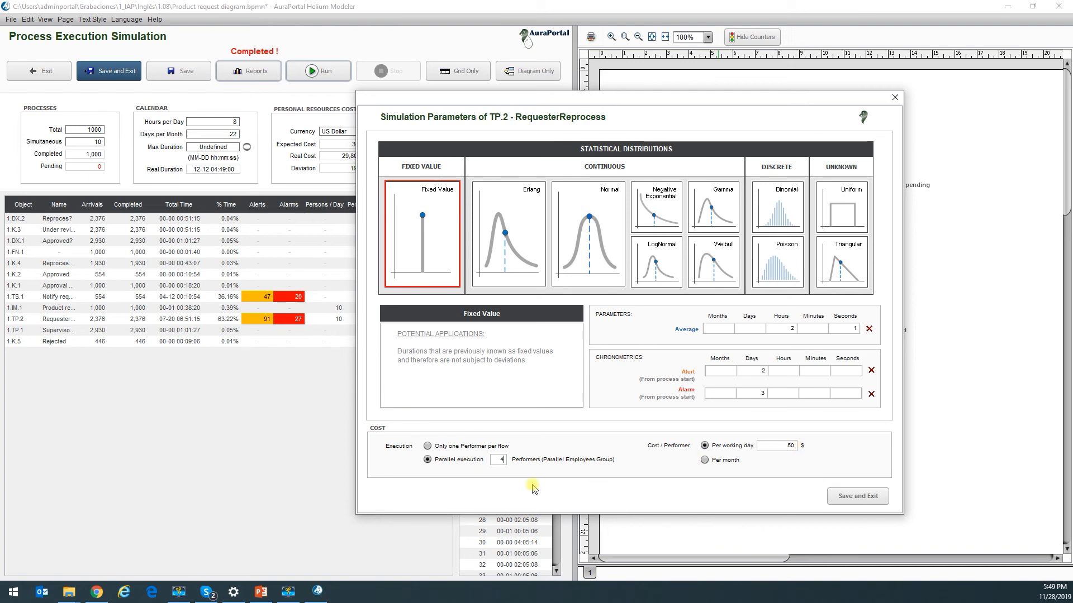
click(893, 99)
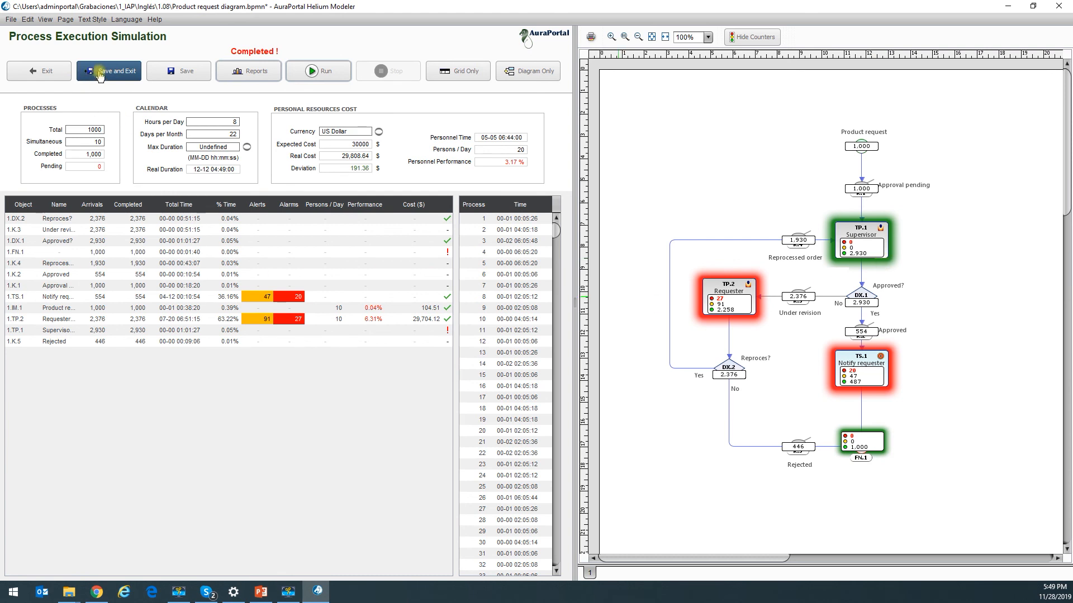
Step: Open the simulation reports and view the general summary and the Arrivals / Completed chart
click(258, 81)
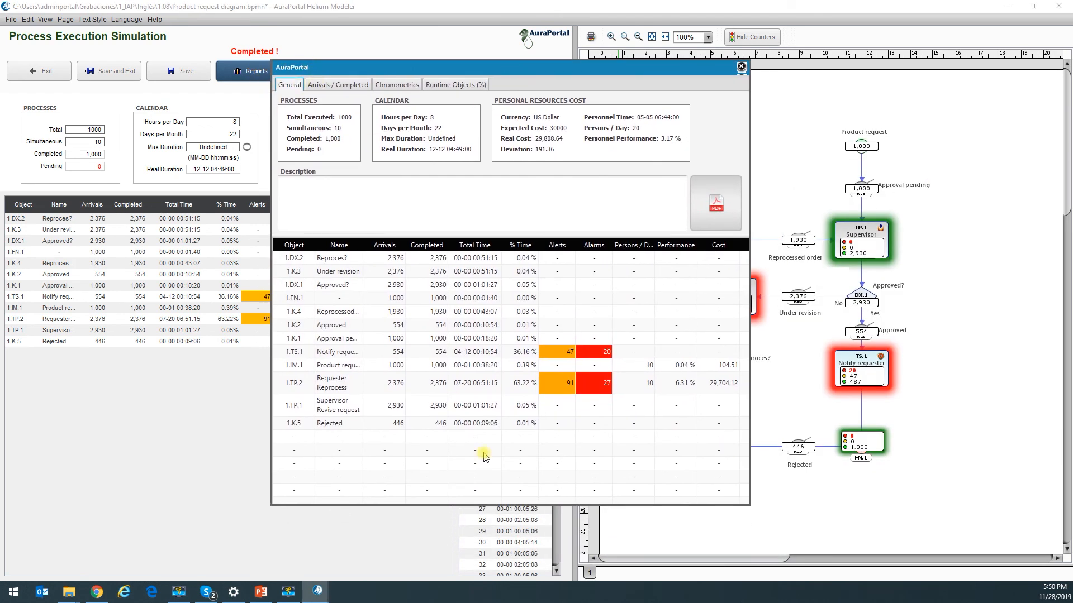
click(324, 86)
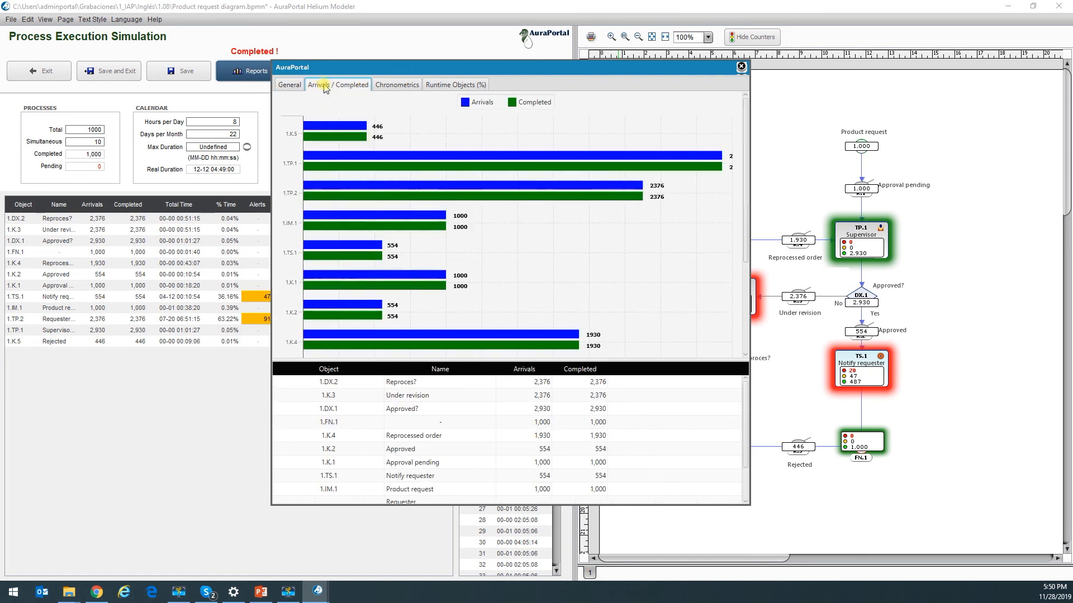
Step: View the Chronometrics and Runtime Objects (%) charts in the simulation reports and return to the general summary
click(398, 86)
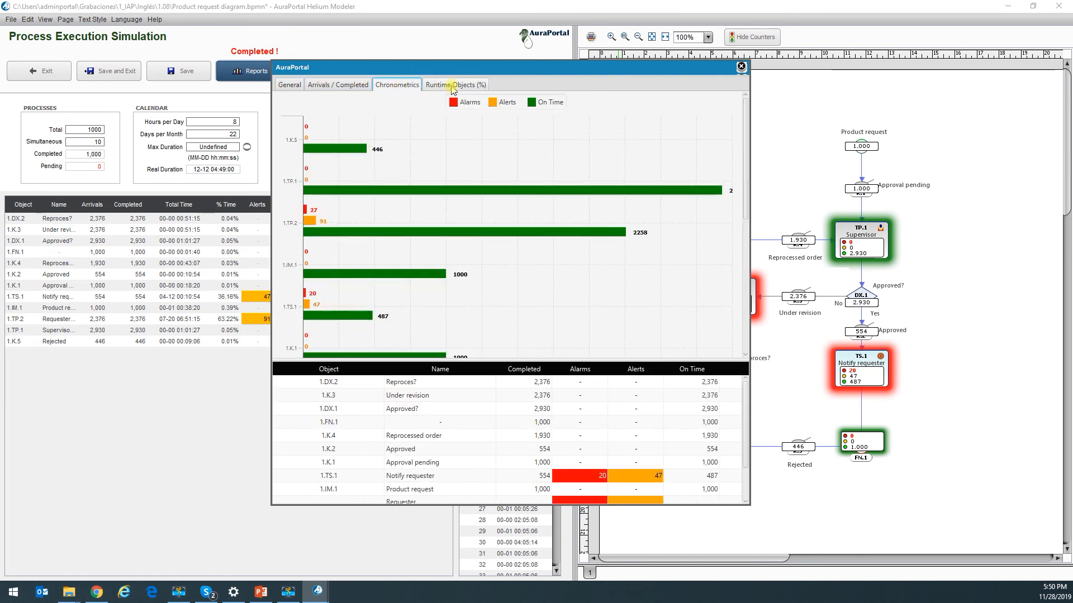
click(451, 86)
click(290, 86)
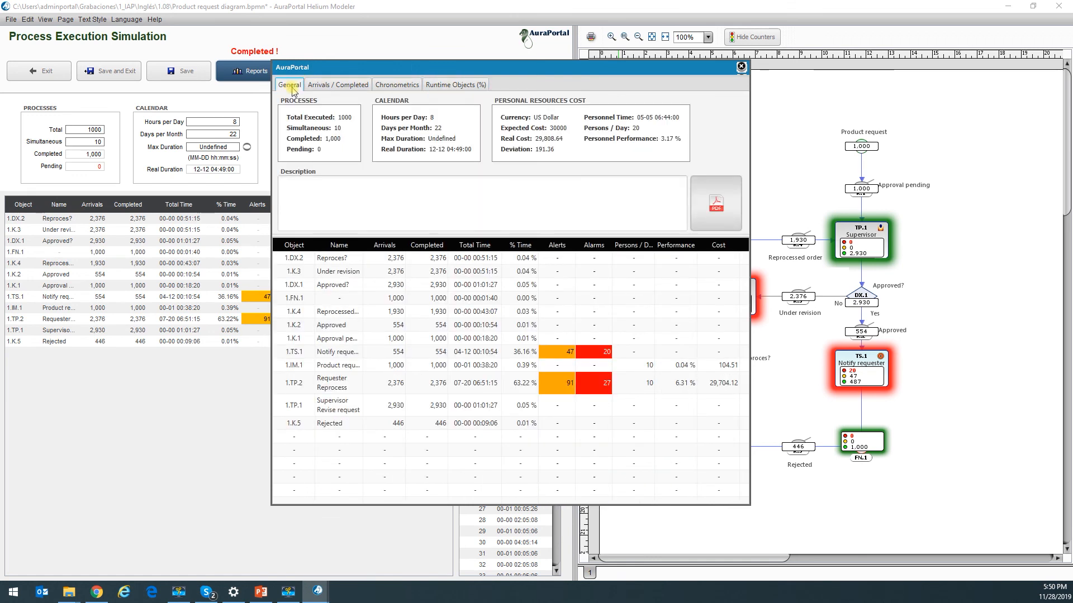
Step: Export the simulation report as a PDF named Report to the Desktop
click(707, 210)
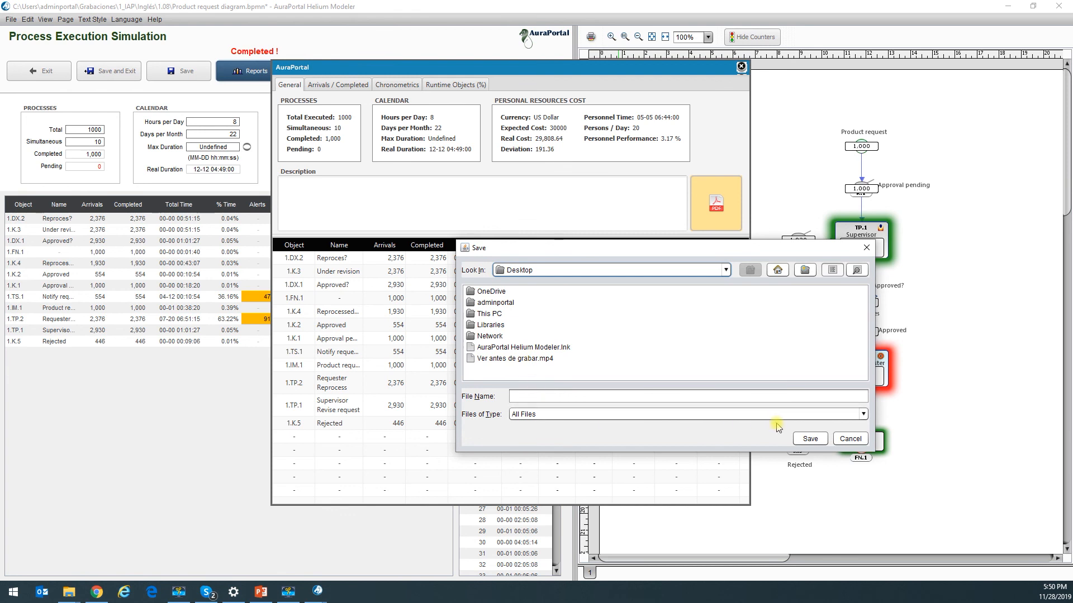
click(602, 401)
text(Report)
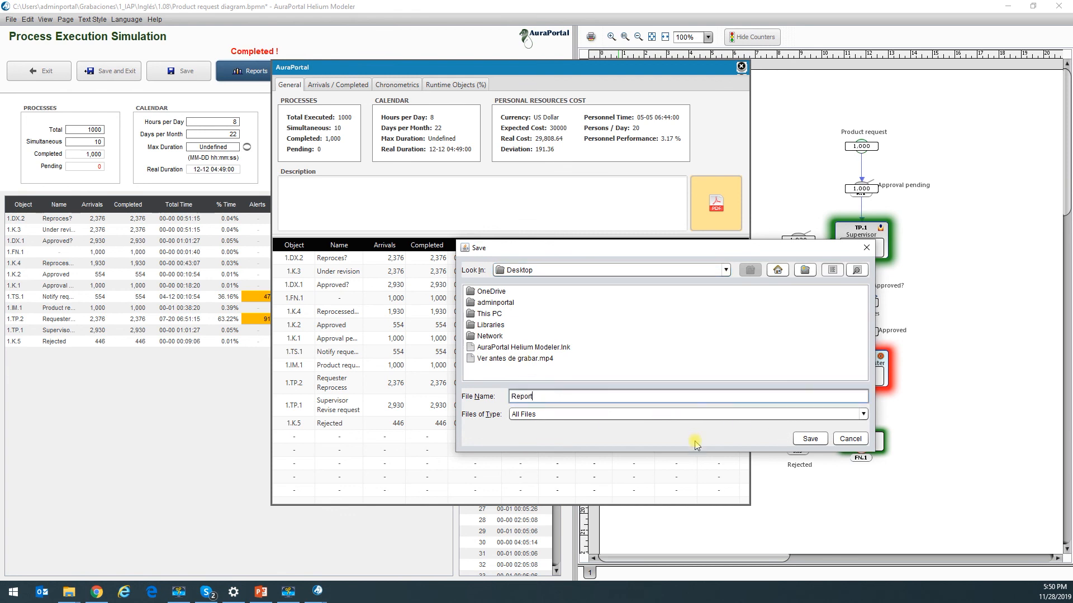
click(810, 438)
Step: Open the exported Report.pdf in a maximized browser window and look through its pages up to the Runtime Objects (%) chart
double_click(584, 262)
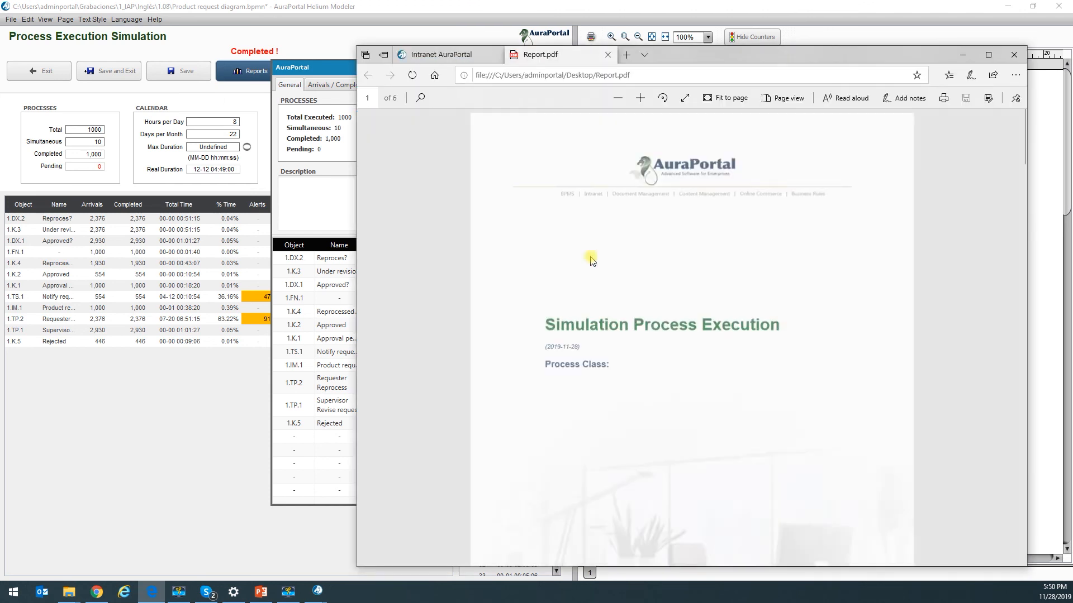
drag(692, 56, 627, 1)
scroll(503, 369, down, 15)
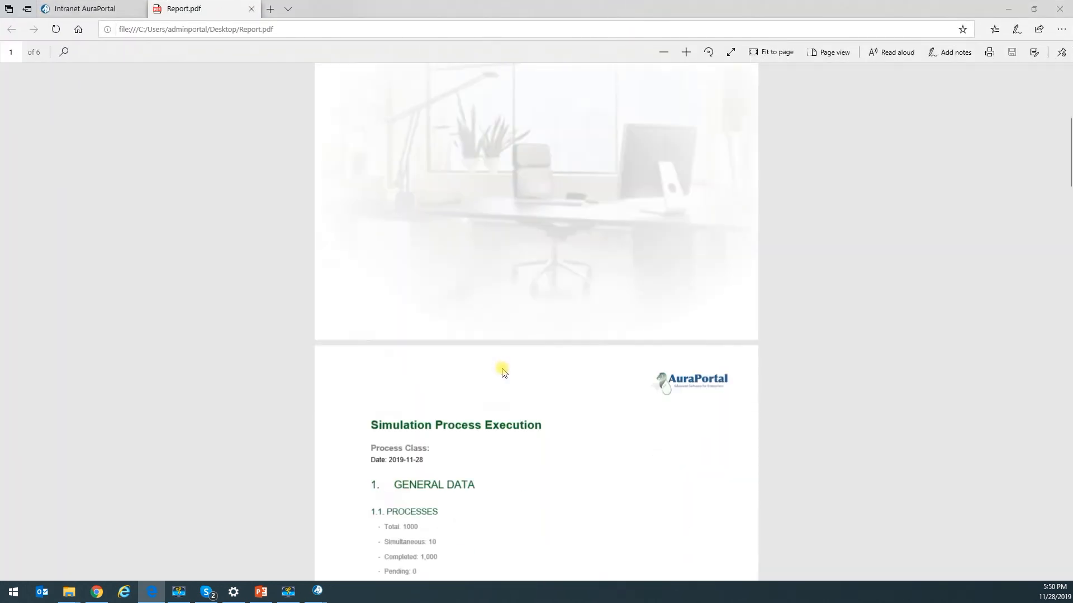
scroll(502, 369, down, 20)
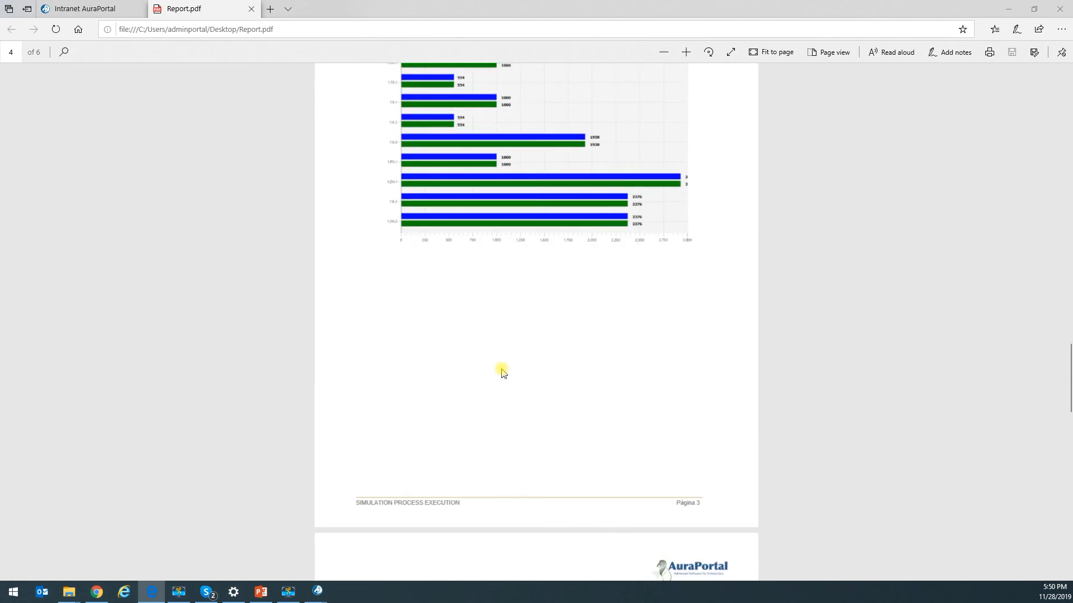
scroll(520, 366, down, 8)
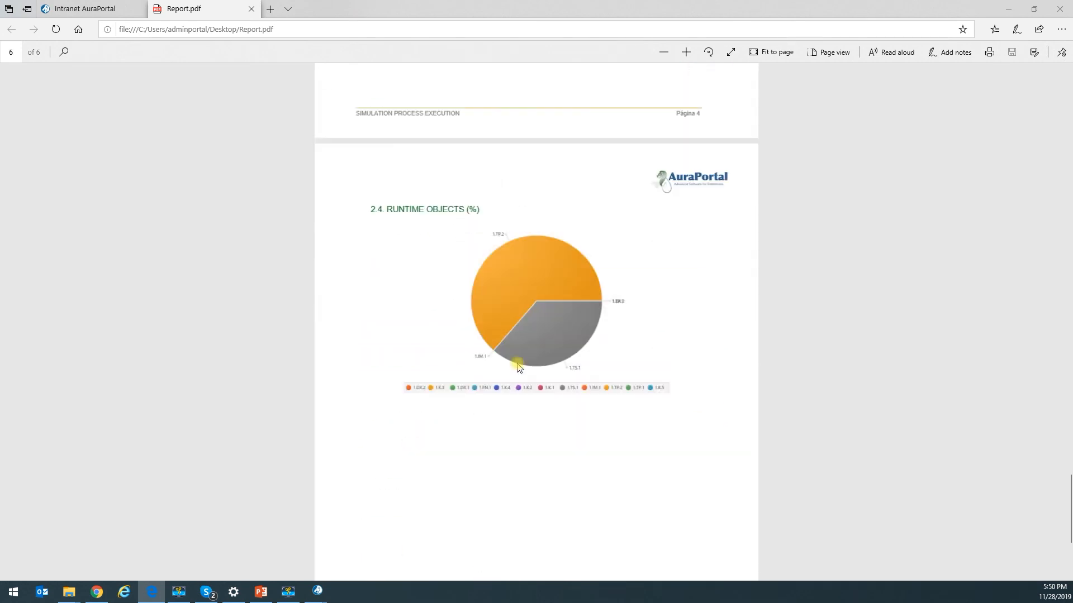
scroll(506, 369, up, 1)
scroll(501, 390, up, 5)
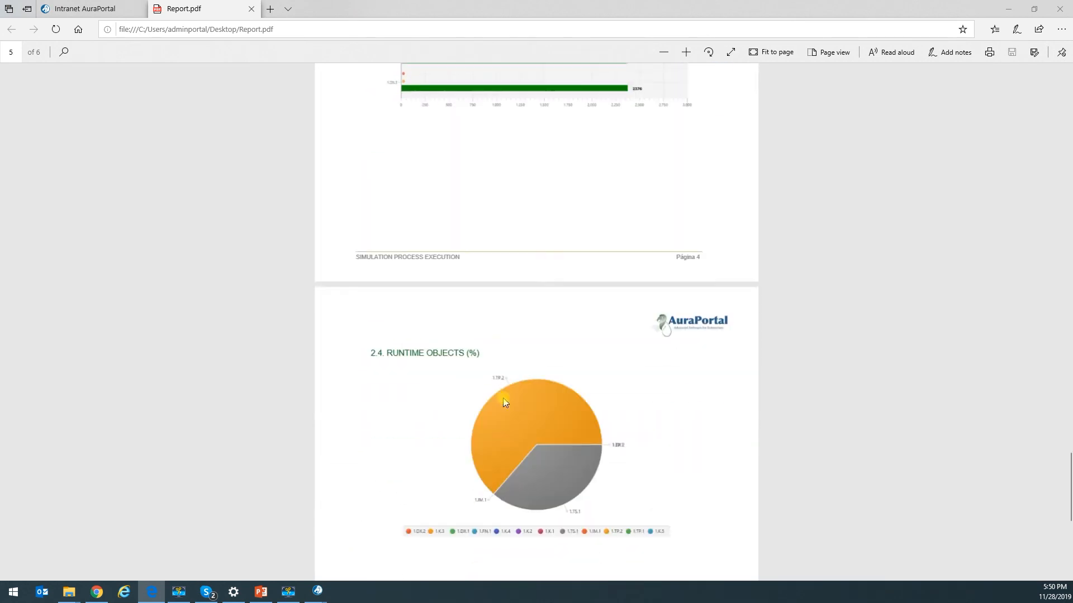
scroll(535, 280, down, 3)
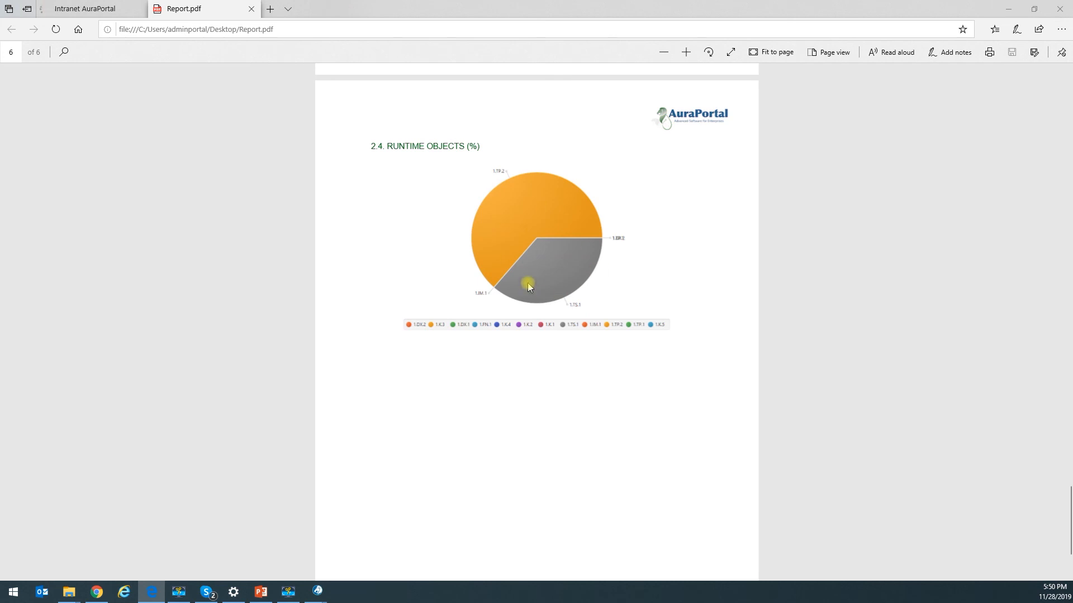